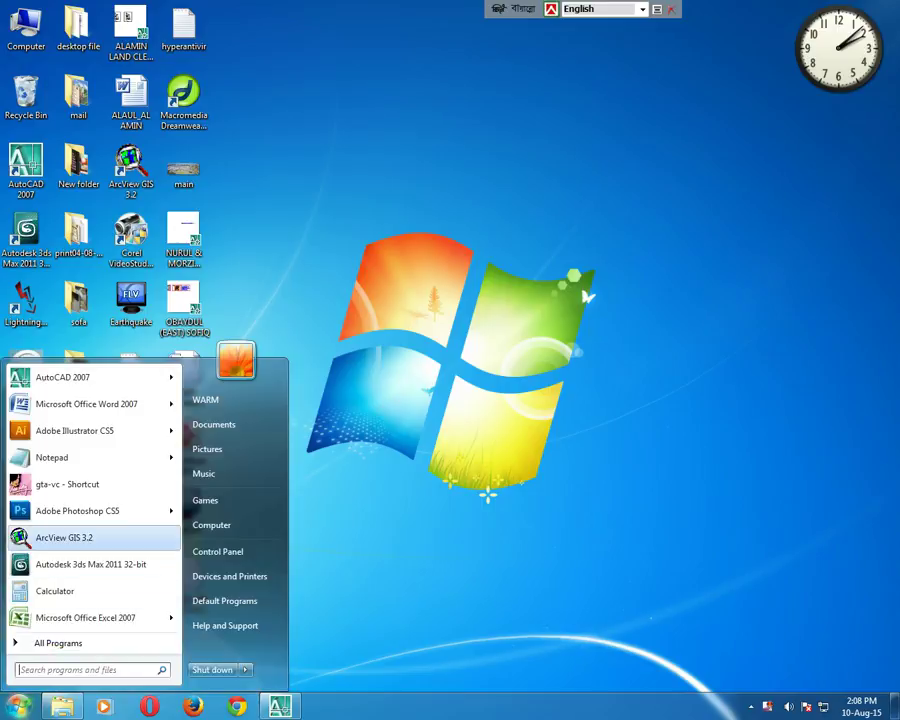
Launch ArcView GIS 3.2 in a maximized window and create a new view in the untitled project
key(Return)
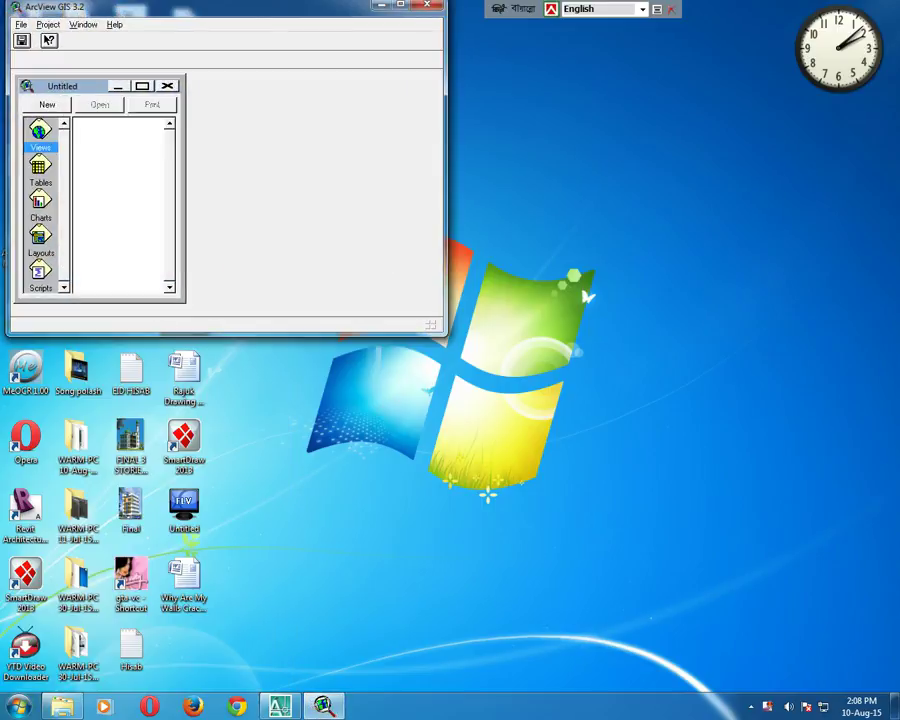
double_click(283, 5)
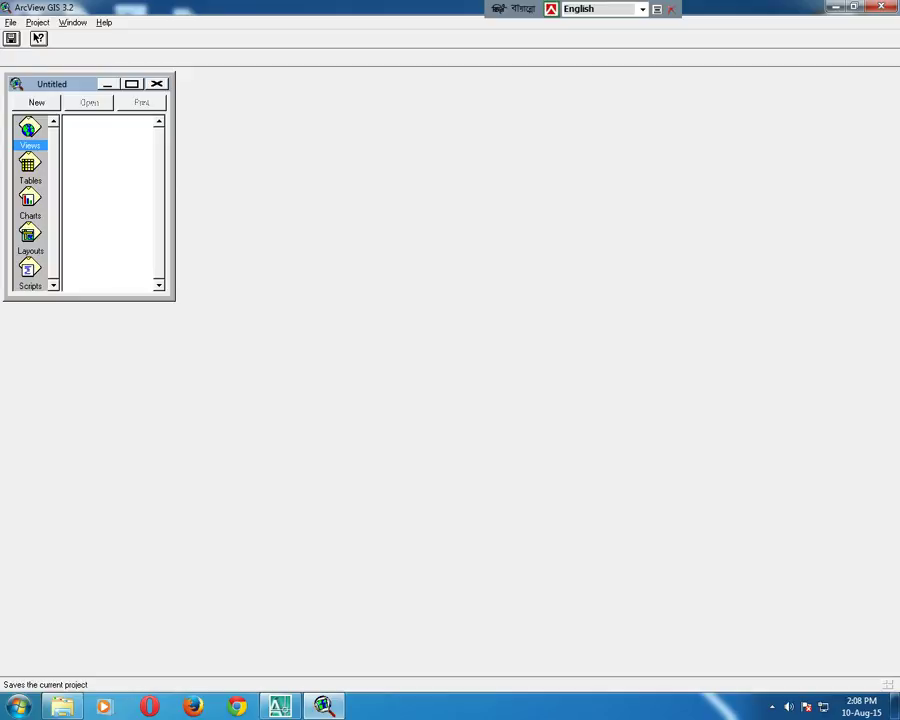
click(10, 22)
click(29, 128)
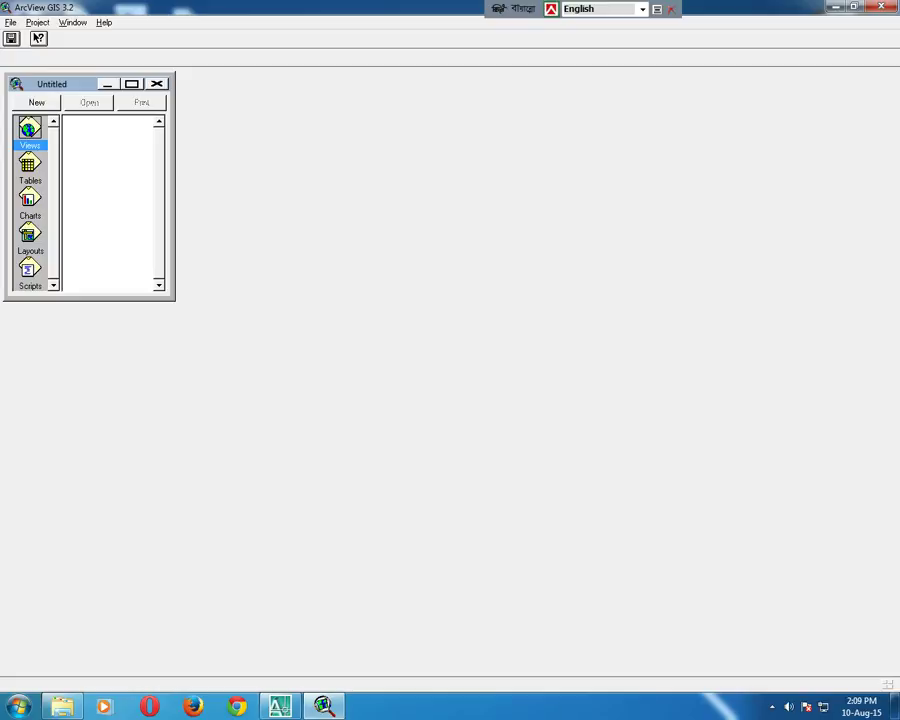
click(29, 163)
click(29, 128)
click(36, 102)
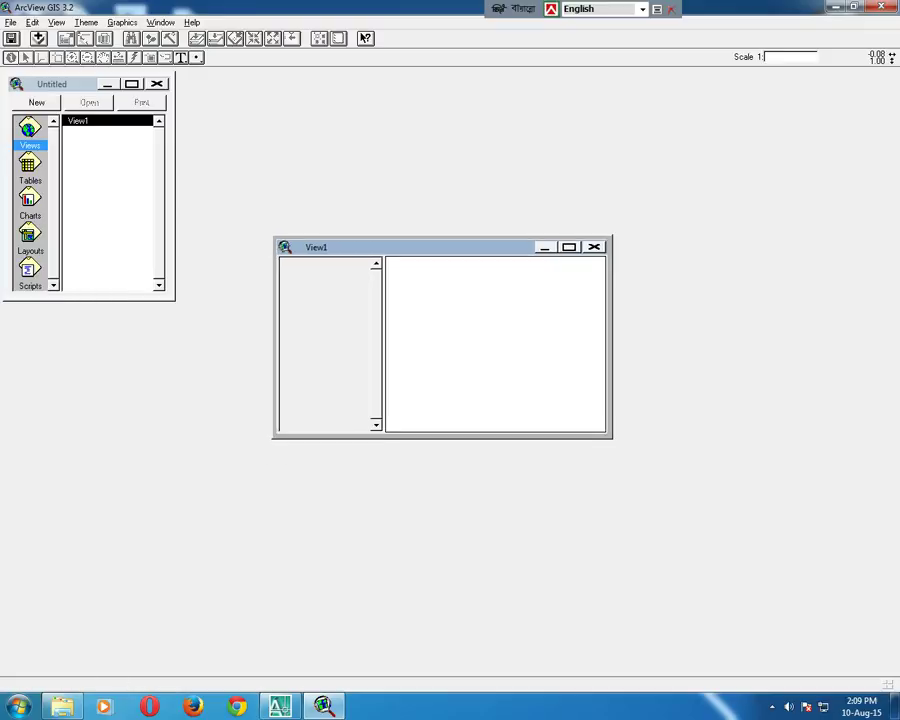
Create a new theme with the Point feature type in View1, saved in the temp folder as Newpoint
key(alt+v)
key(Down)
key(Down)
key(Down)
key(Return)
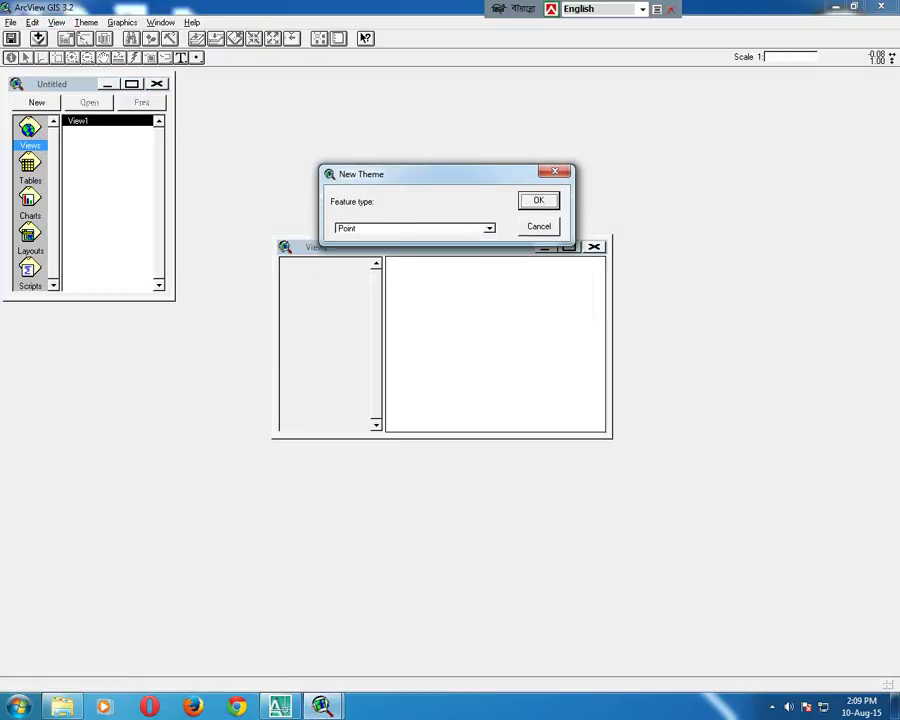
key(alt+Down)
key(Return)
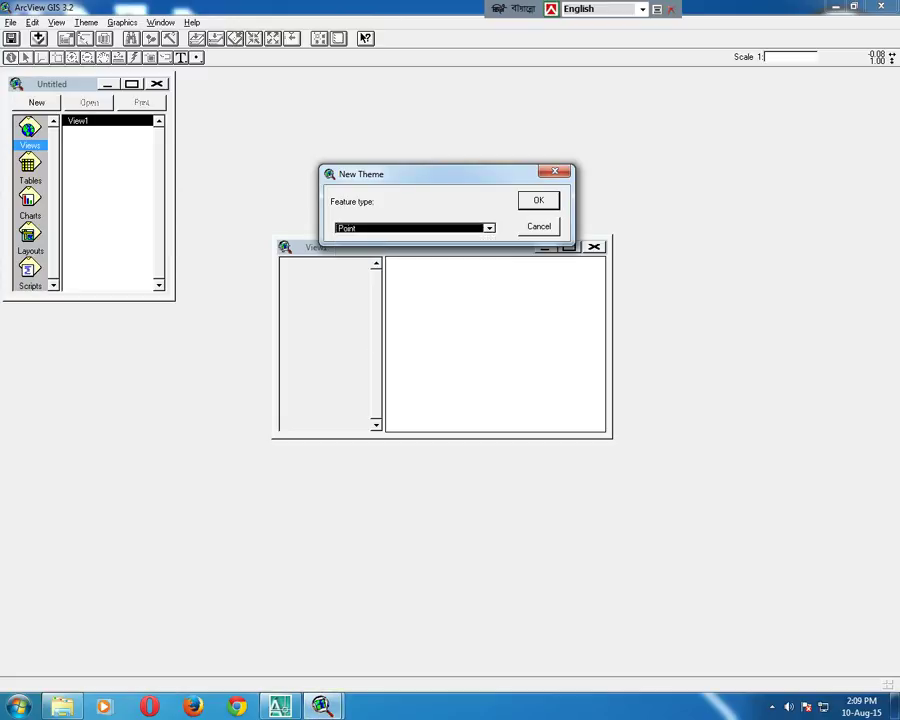
key(Return)
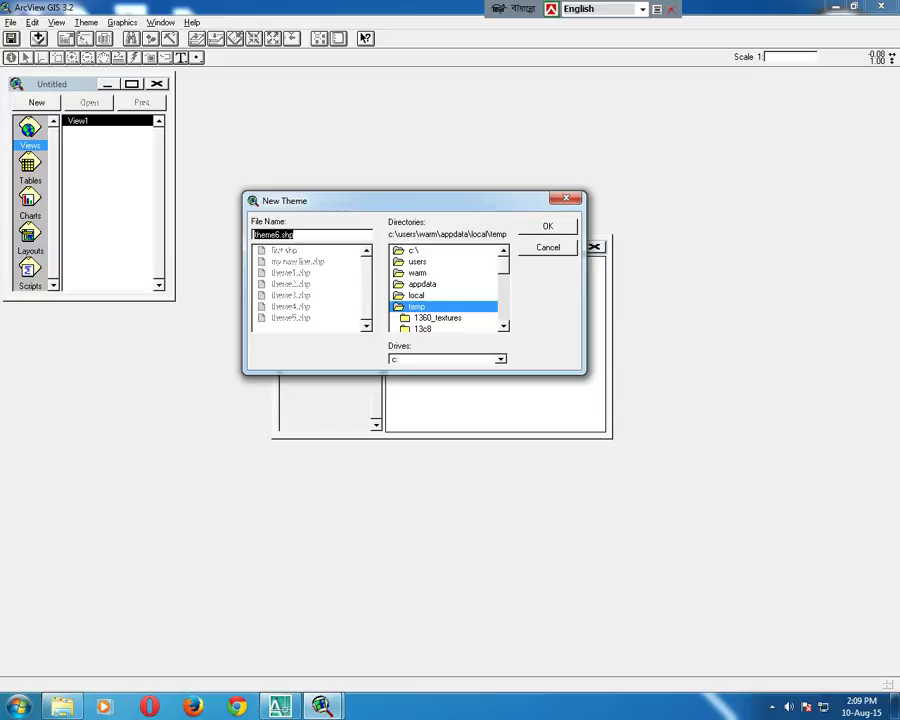
text(Newpoin)
text(t)
key(Return)
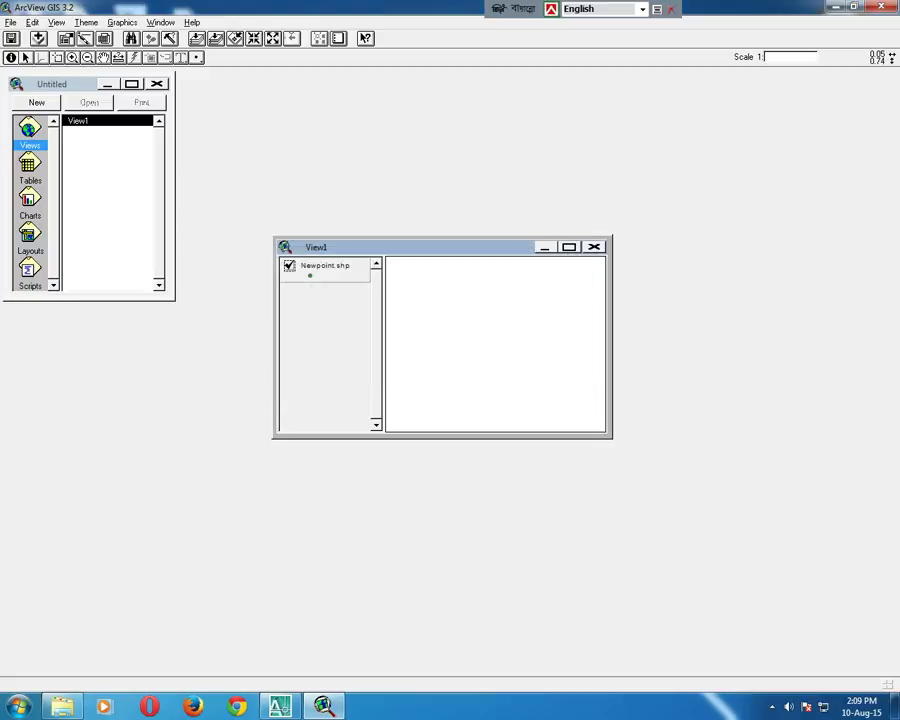
Open the attribute table of the Newpoint.shp theme and arrange it beside the View1 window
drag(411, 224, 419, 193)
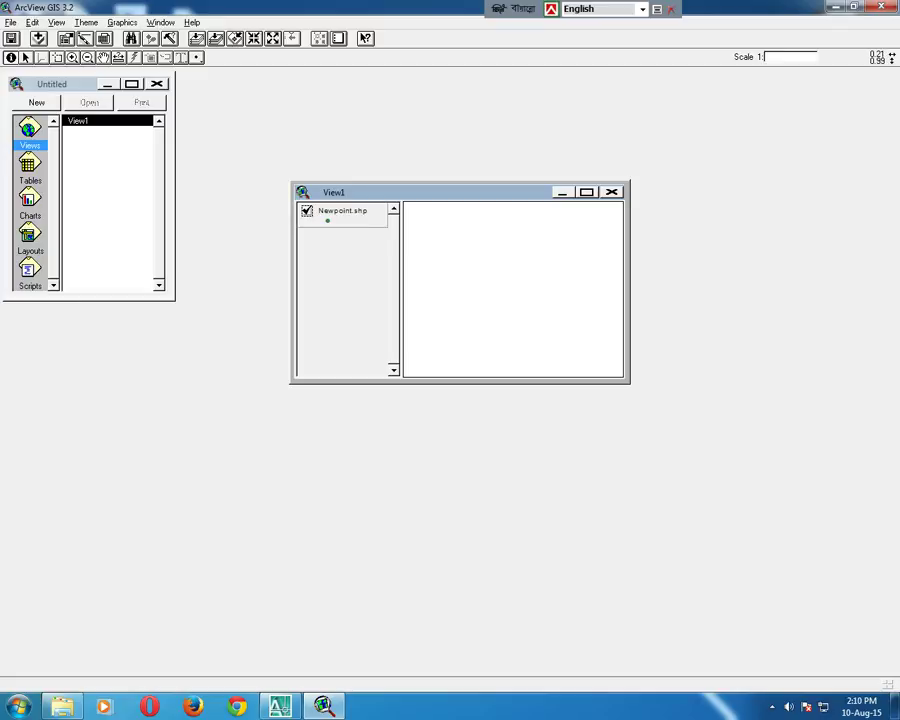
drag(420, 192, 430, 170)
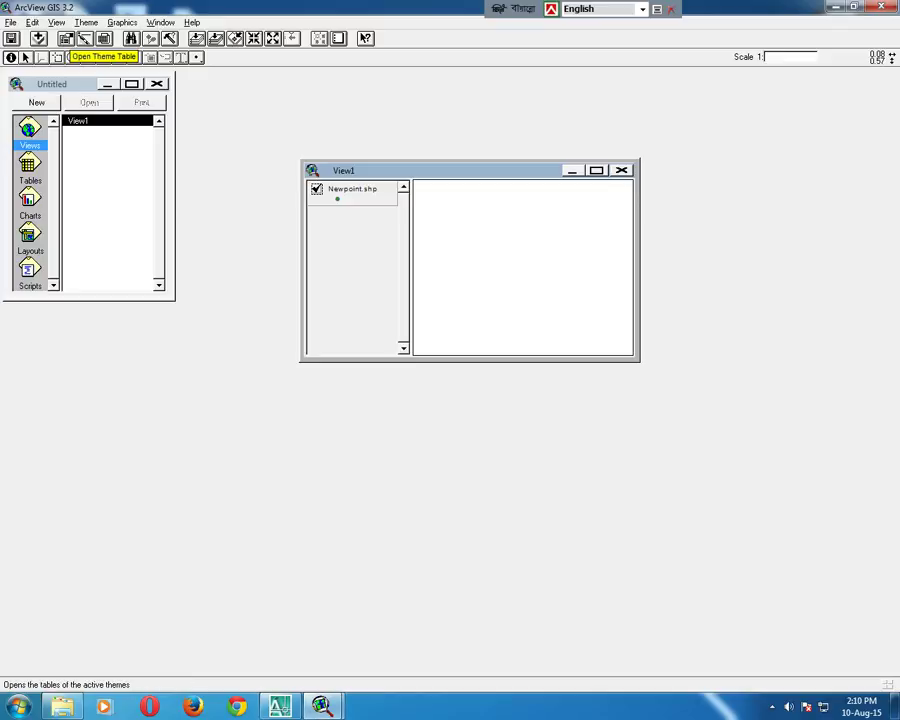
click(103, 38)
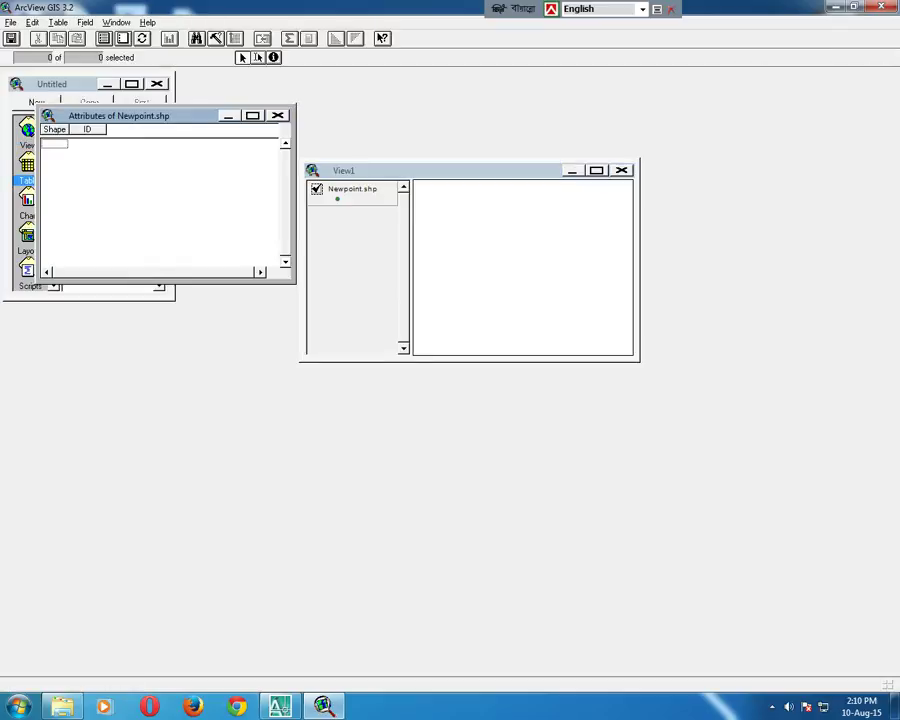
drag(150, 115, 137, 171)
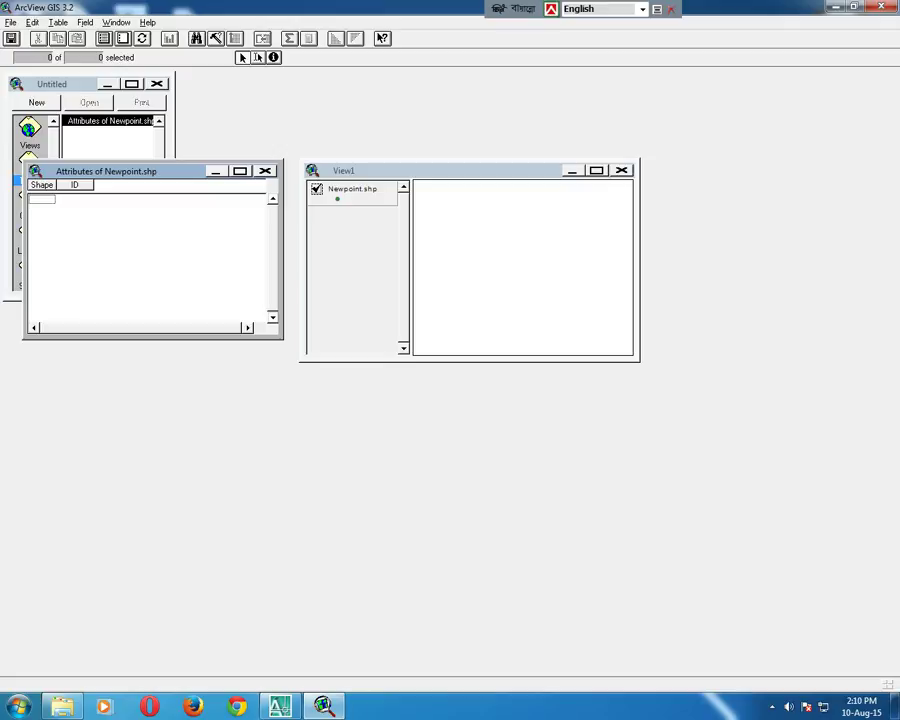
Draw a point in the upper-left part of the View1 map area with the Point tool
click(523, 258)
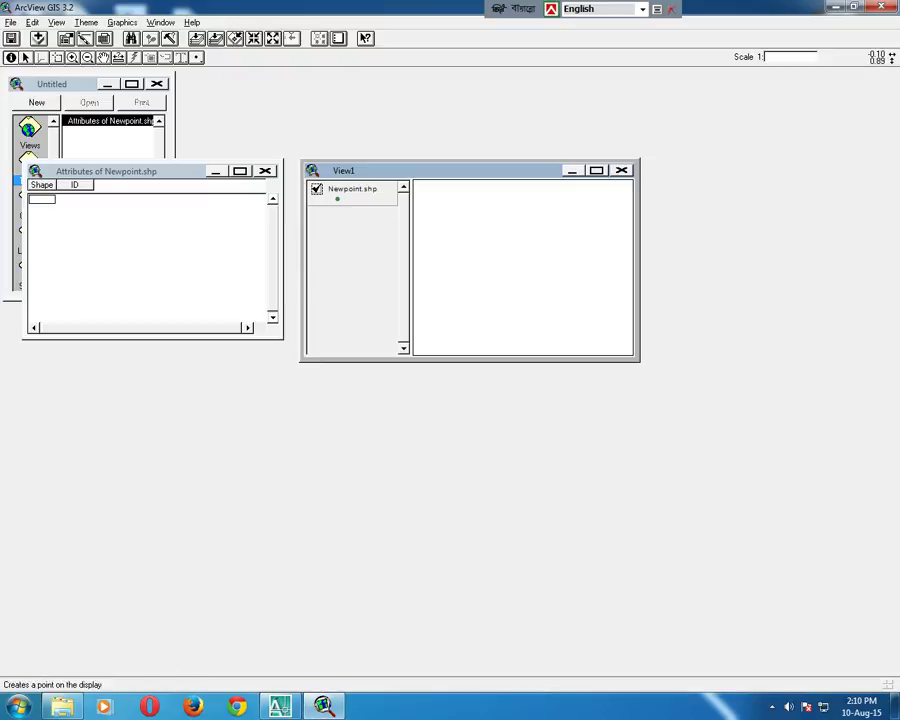
drag(196, 57, 196, 57)
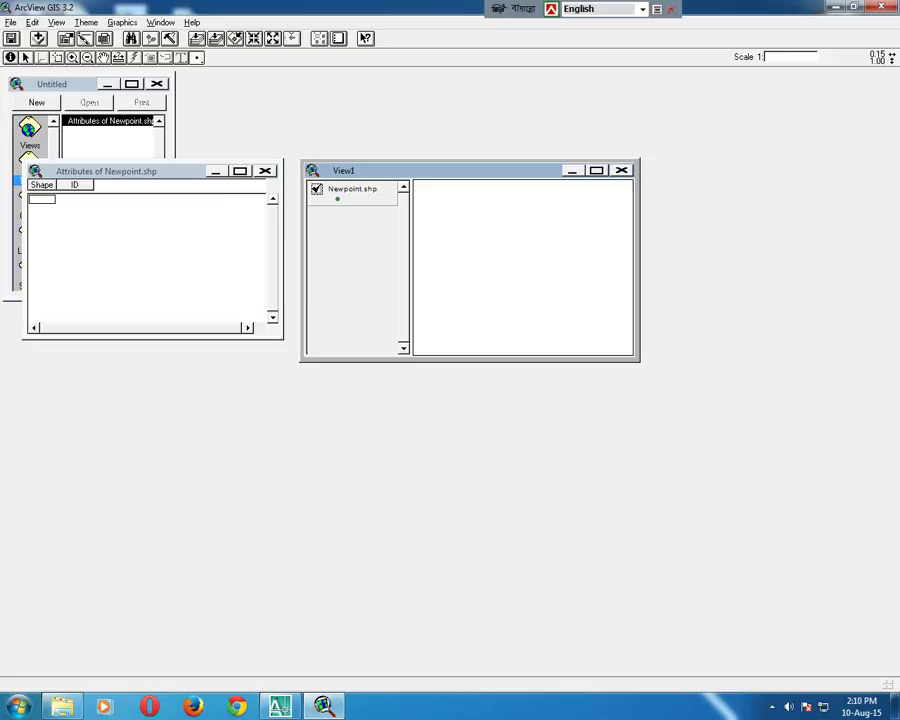
drag(420, 170, 464, 172)
click(504, 226)
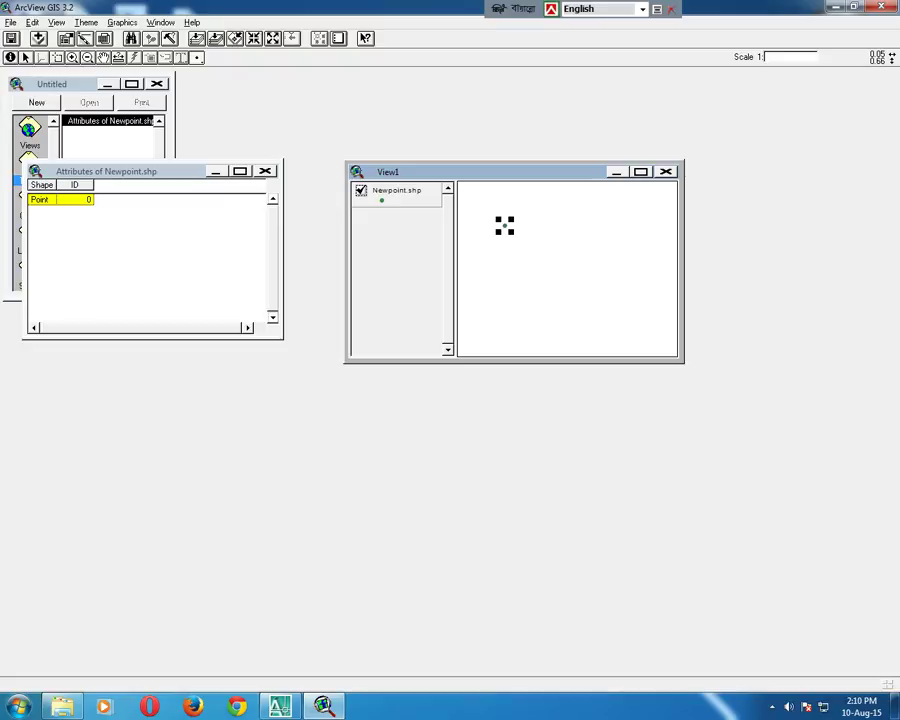
key(alt+e)
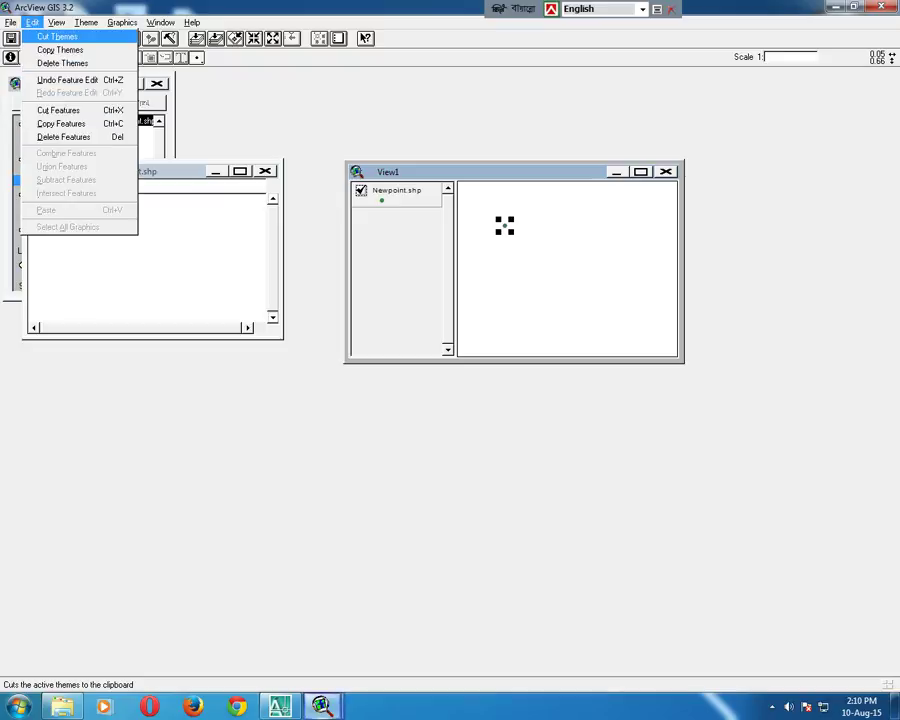
key(Right)
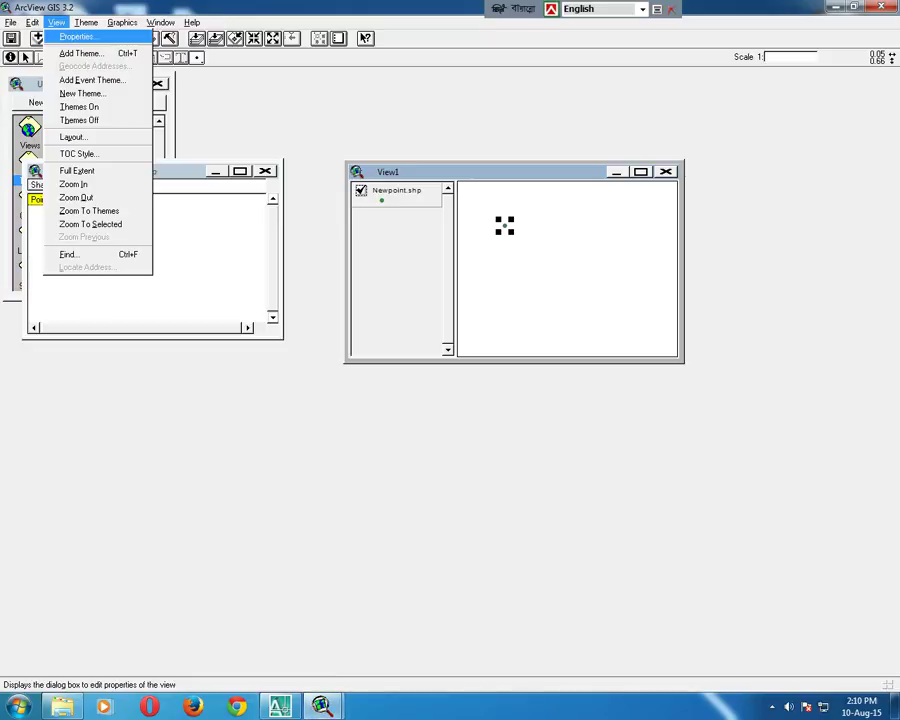
key(Left)
key(Escape)
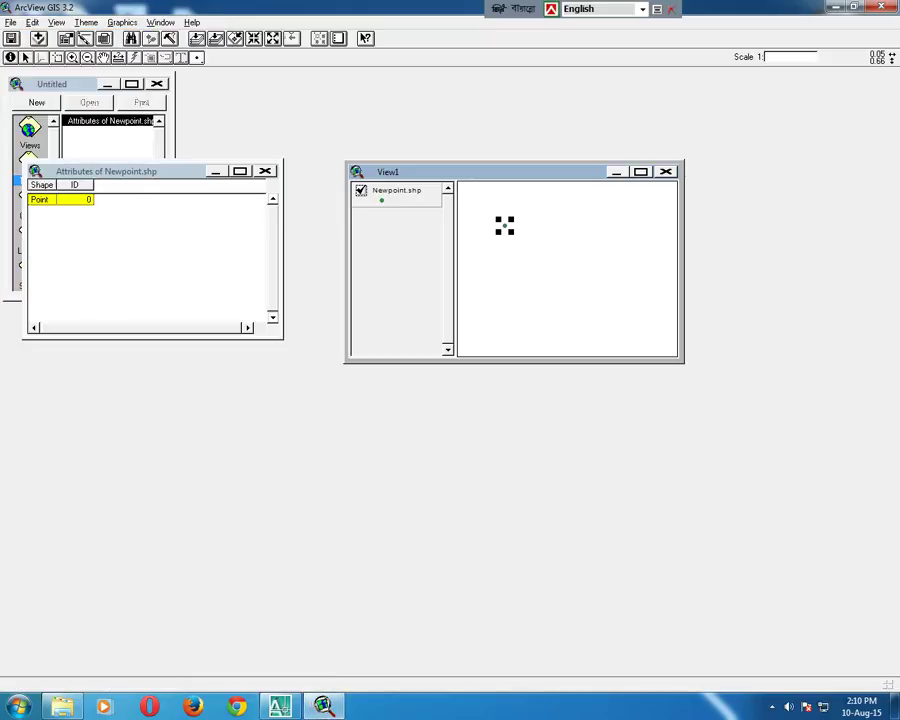
Start adding a field to the Newpoint.shp attribute table and name it Location
click(130, 171)
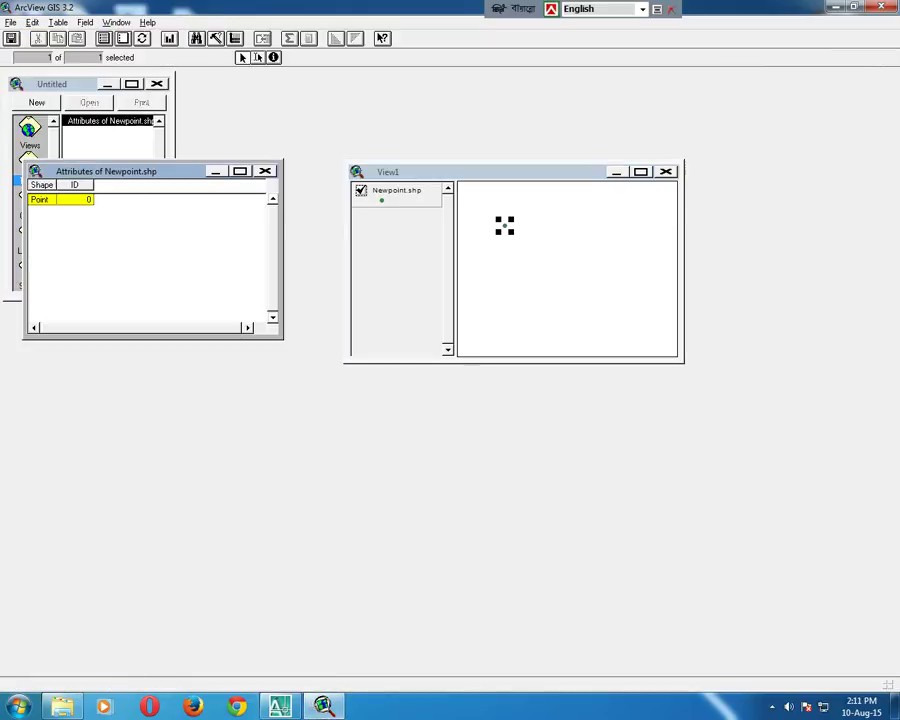
key(alt+e)
key(Down)
key(Down)
key(Down)
key(Down)
key(Down)
key(Down)
key(Up)
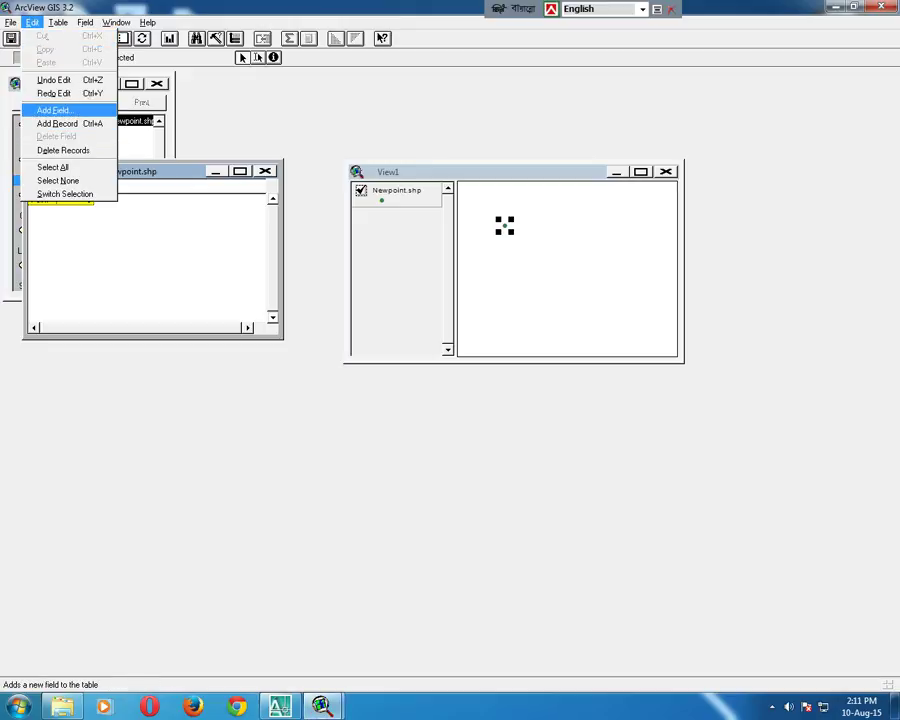
key(Return)
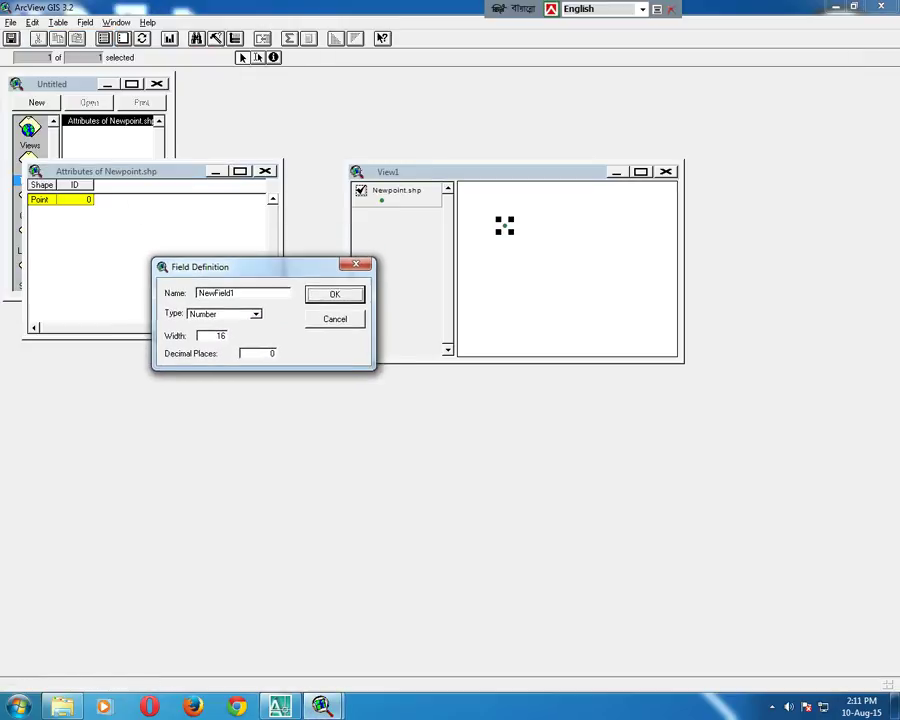
drag(250, 259, 274, 325)
double_click(237, 351)
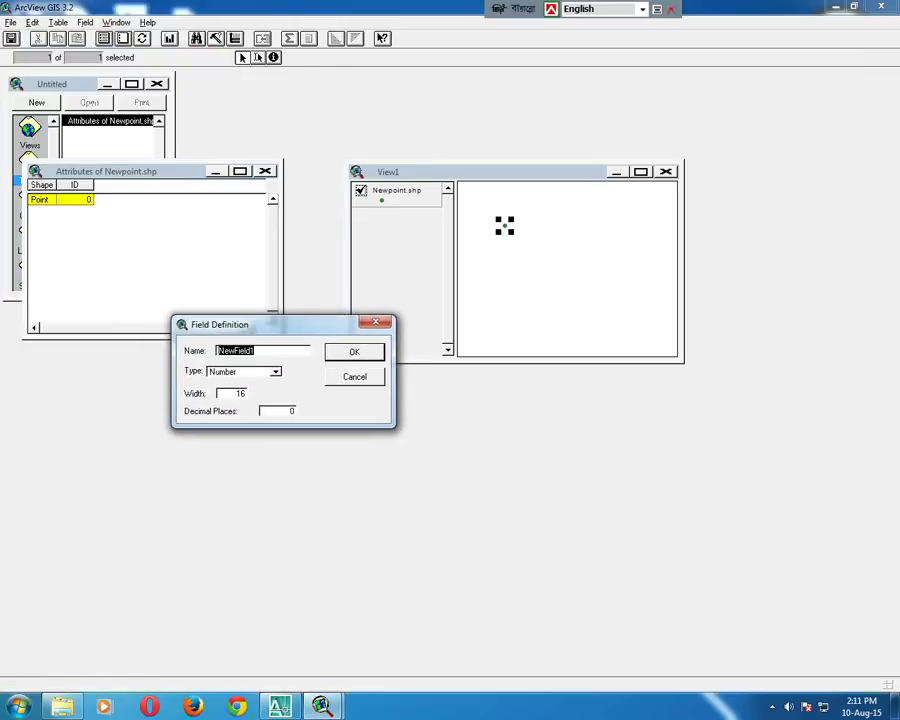
text(Location)
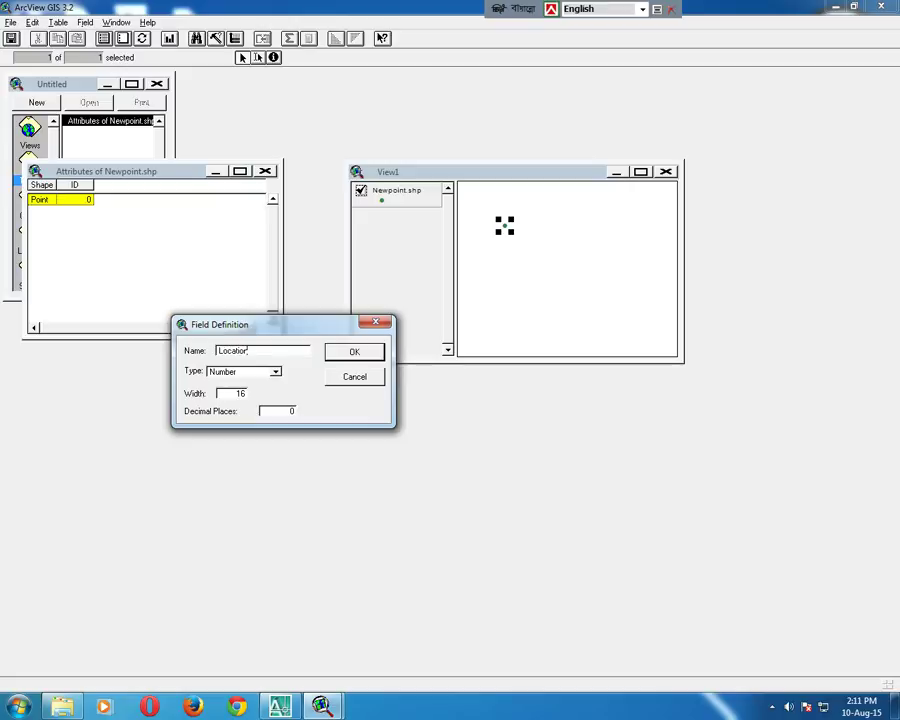
Set the Location field's type to String and its width to 50, and add it to the table
click(275, 371)
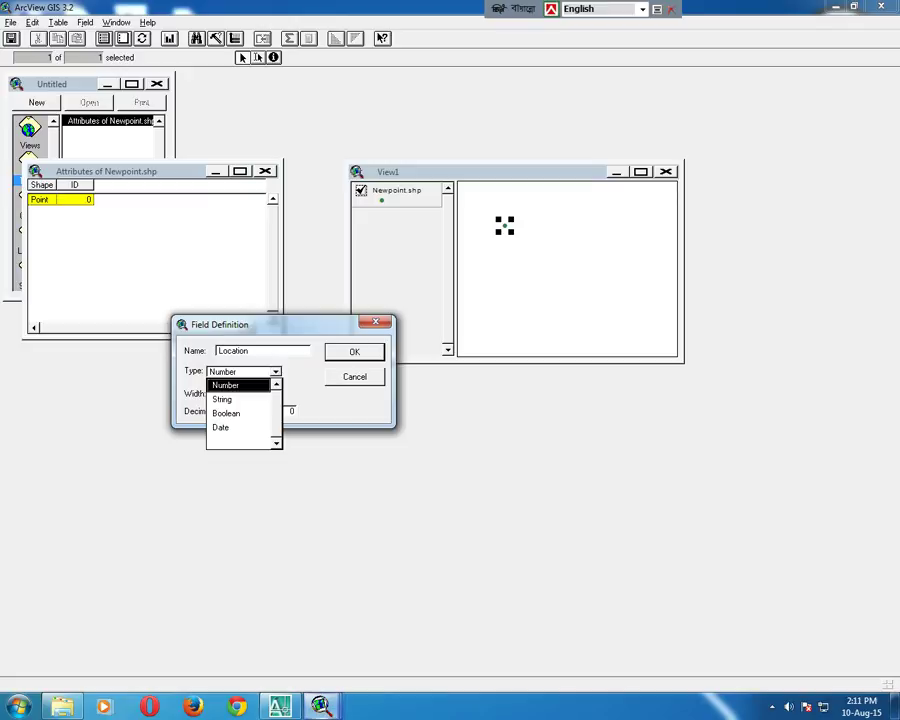
key(Up)
key(Up)
key(Down)
key(Return)
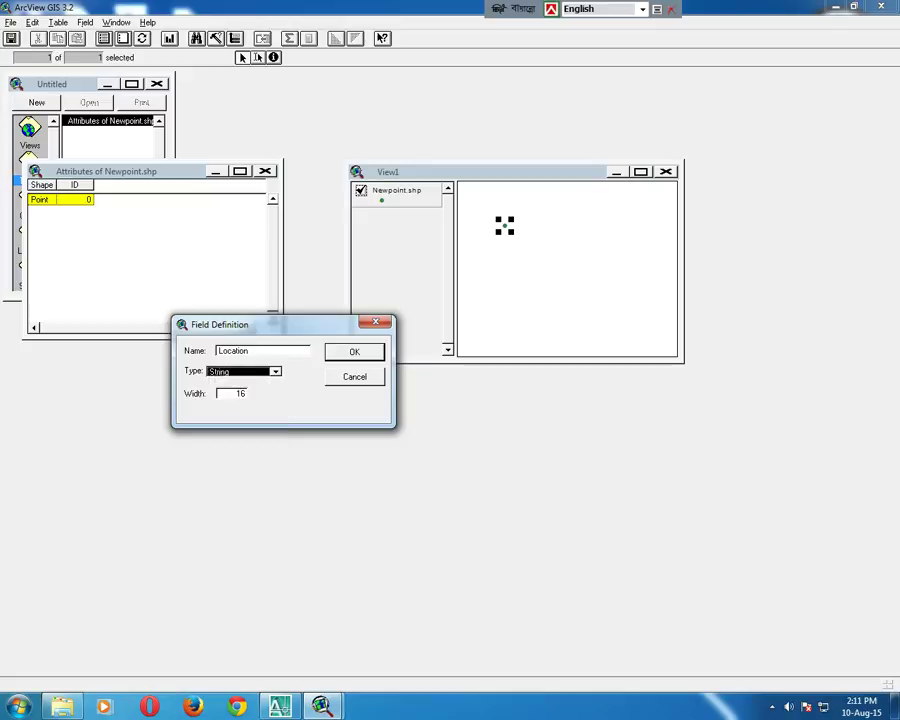
key(Tab)
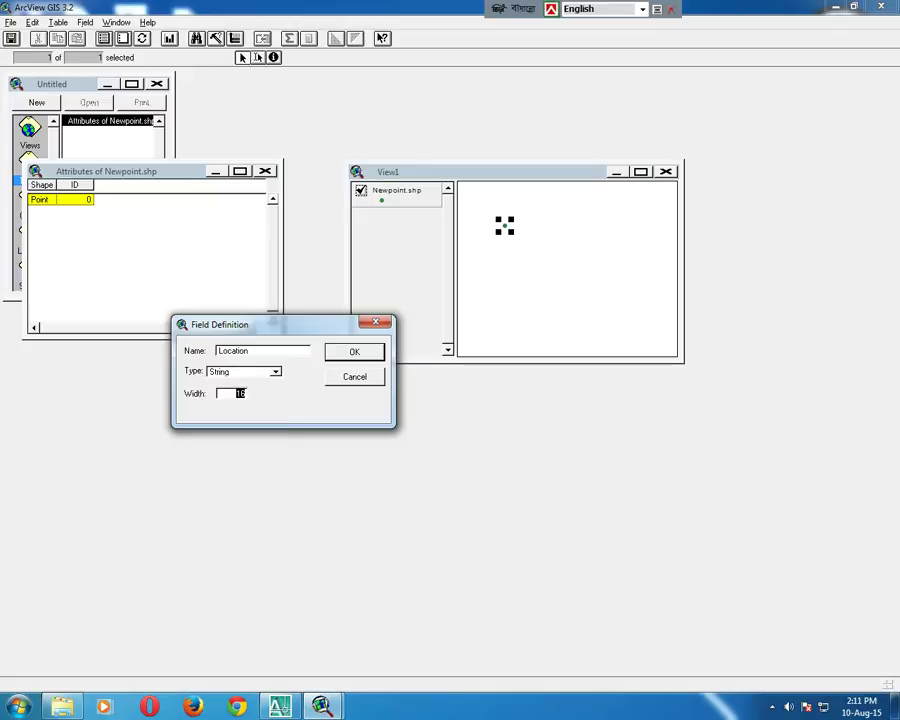
text(50)
key(Return)
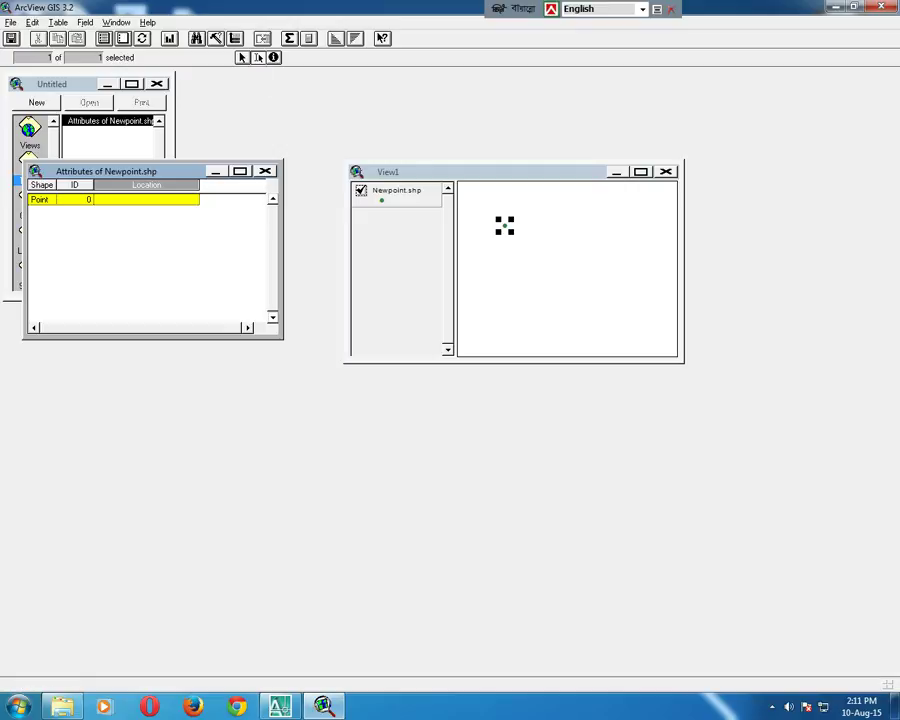
Fill in the first point's record with ID 1 and Location Dhaka
click(89, 199)
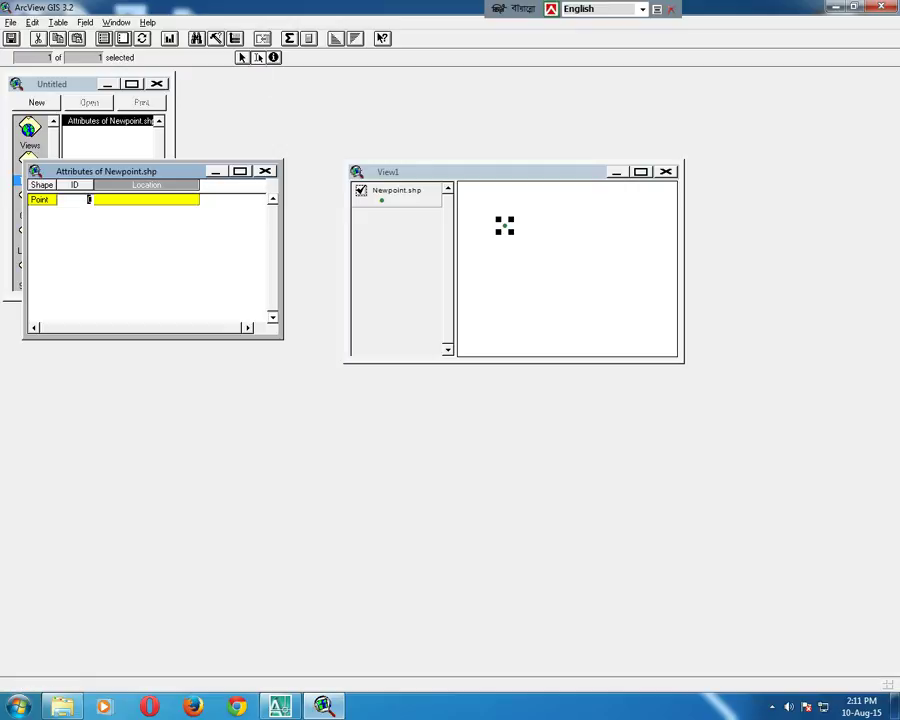
text(1)
click(196, 199)
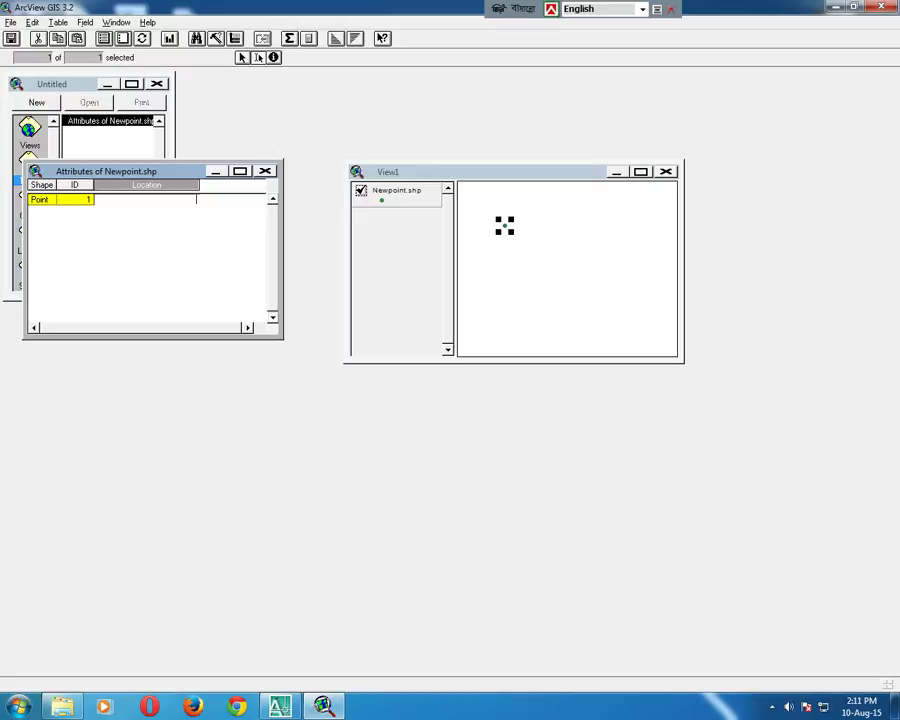
text(Dhaka)
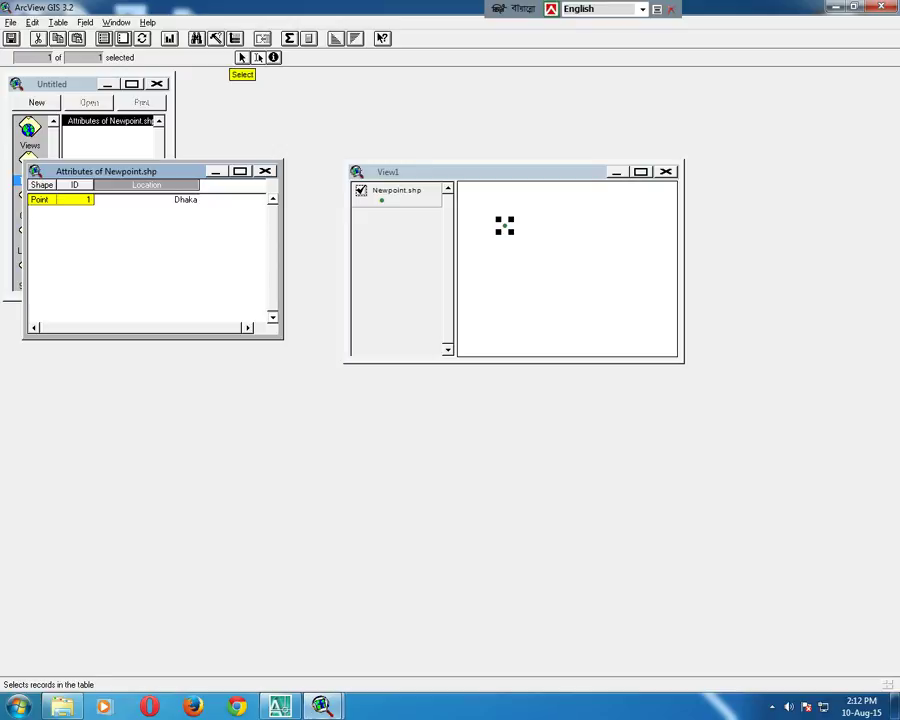
click(242, 57)
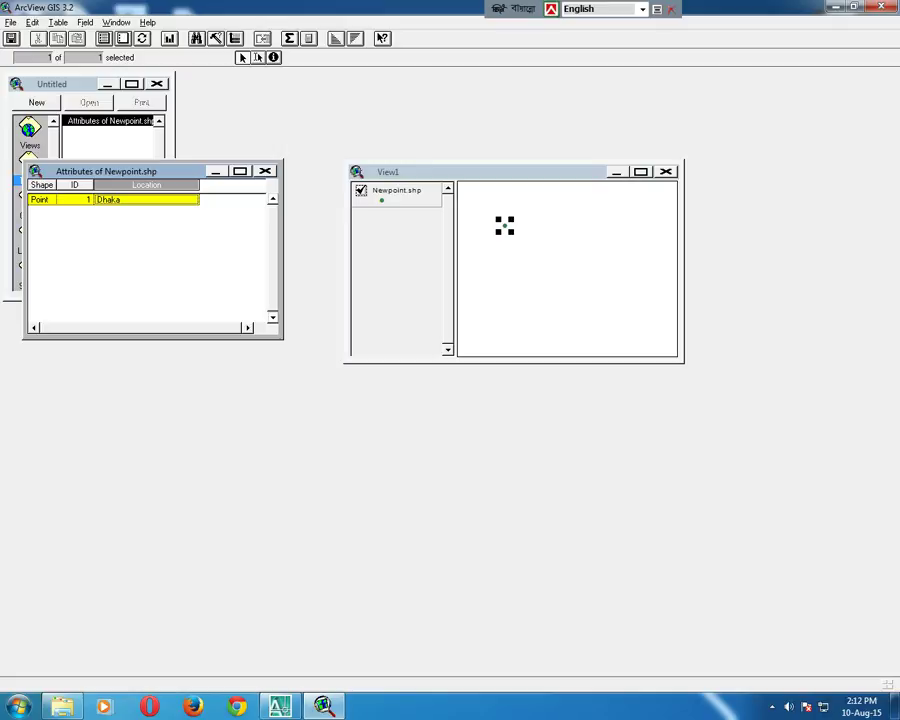
Draw a second point to the lower right of the Dhaka point and fill in its record with ID 2 and Location Khulna
key(ctrl+F6)
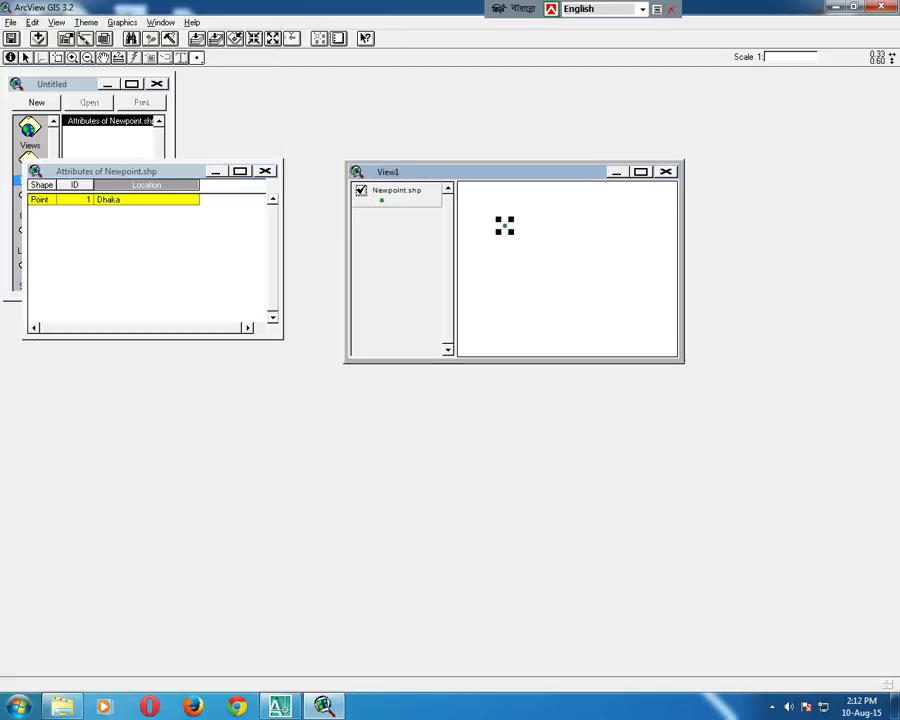
click(504, 225)
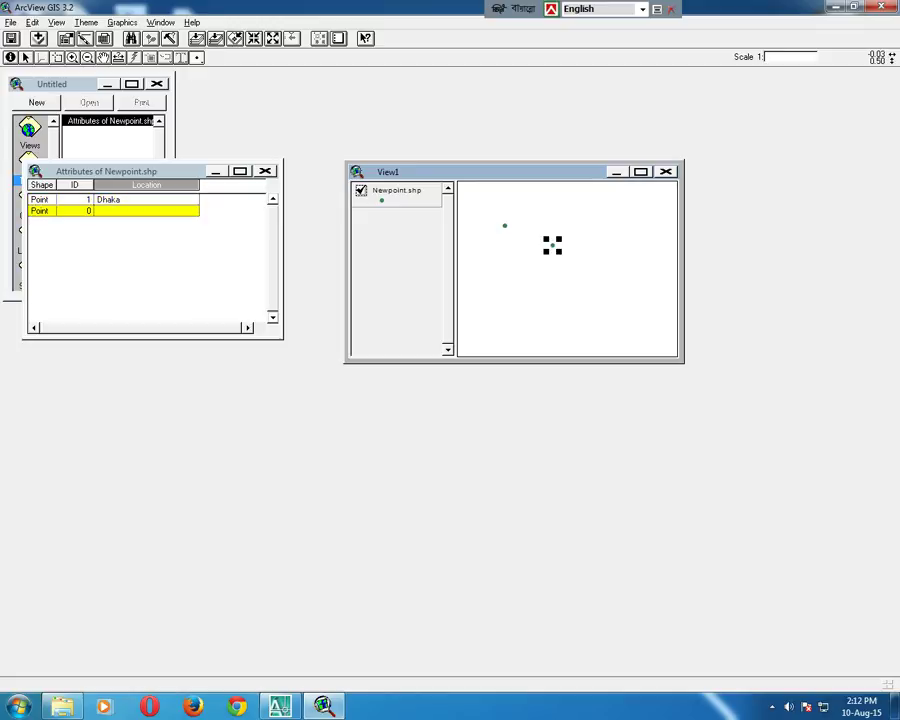
key(ctrl+F6)
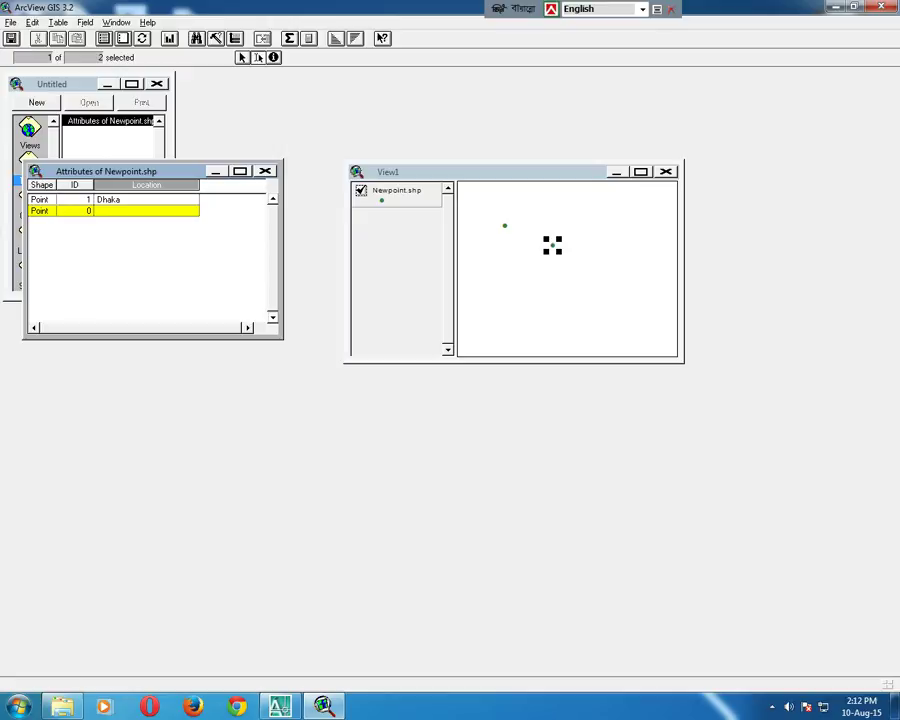
text(2)
key(Tab)
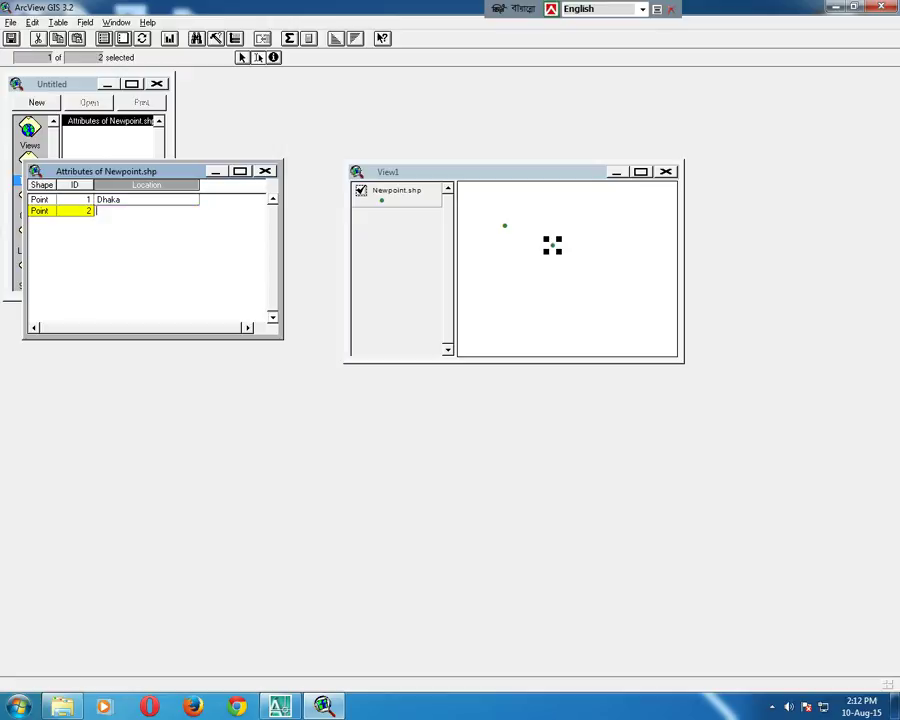
text(Khulna)
Draw a third point below the other two and fill in its record with ID 3 and Location Mirpur
click(552, 245)
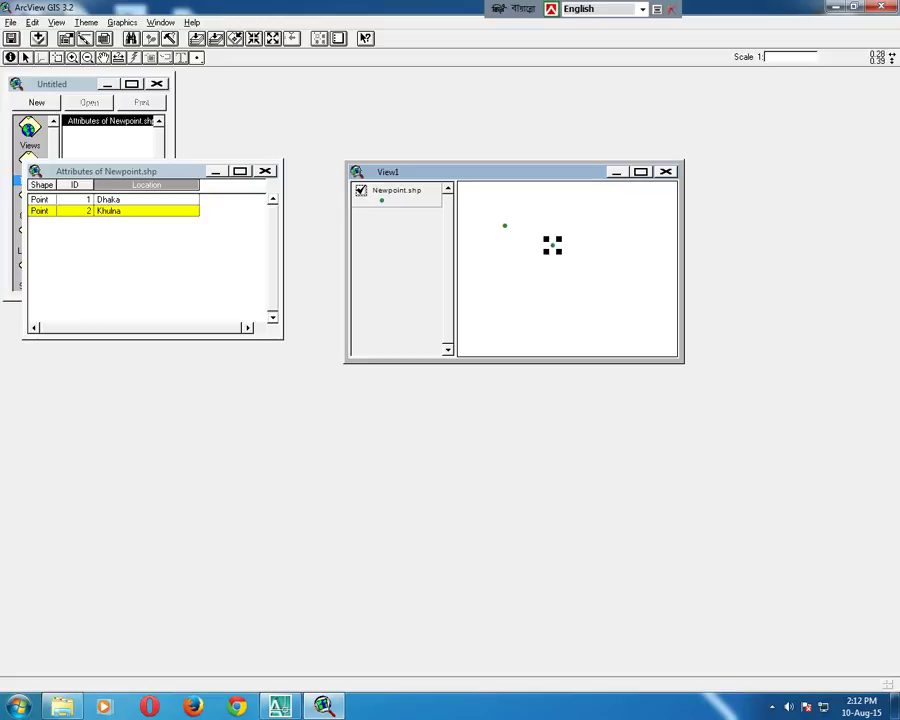
click(552, 245)
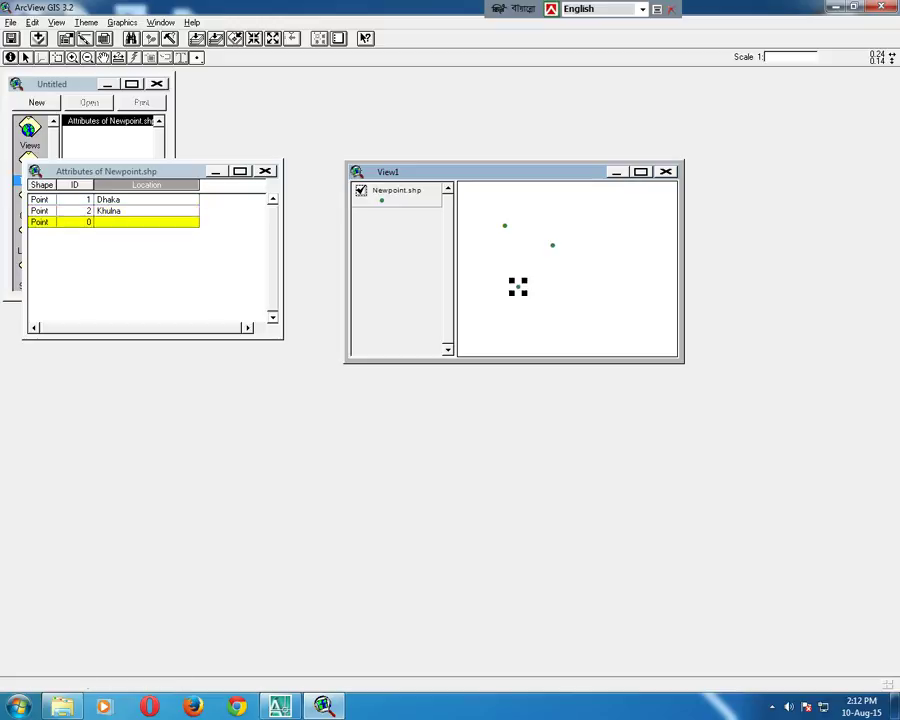
click(135, 171)
click(258, 58)
click(80, 222)
text(3)
key(Return)
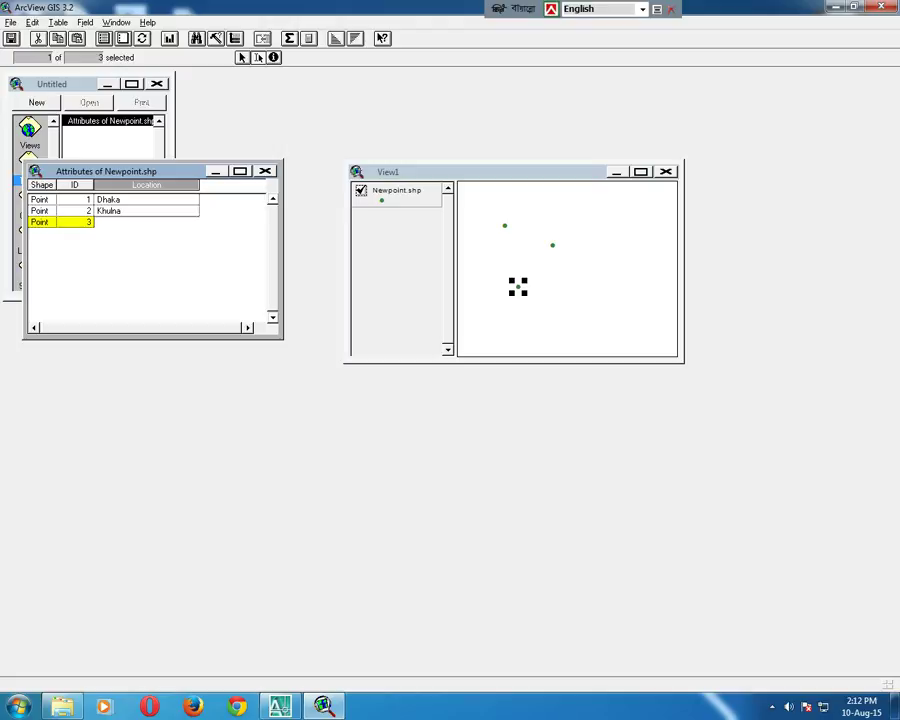
text(Mirpur)
key(Return)
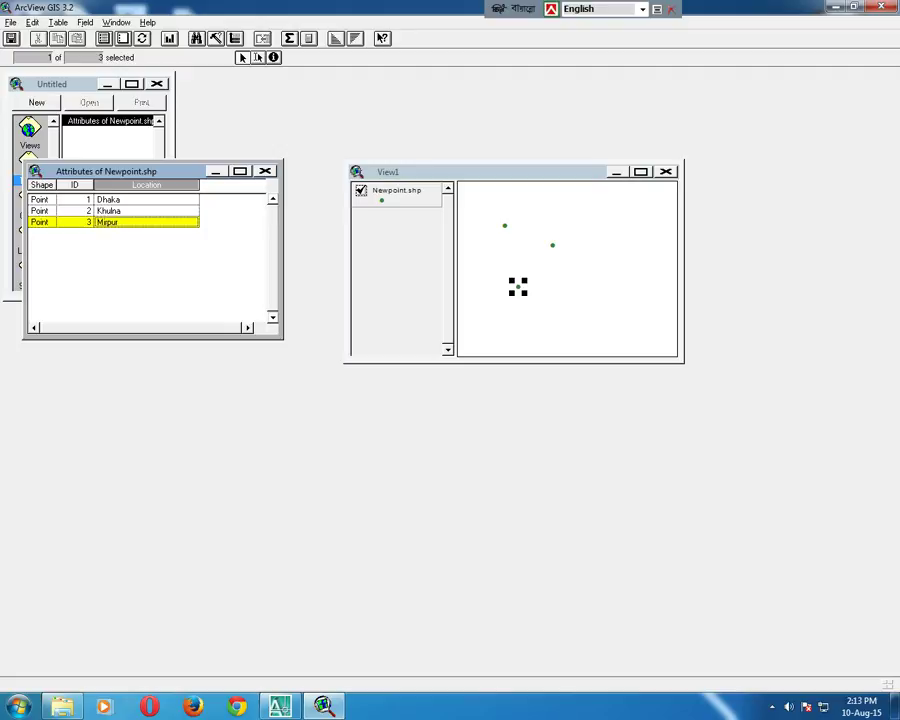
Reposition the View1 window beside the attribute table so that both are fully uncovered
click(500, 172)
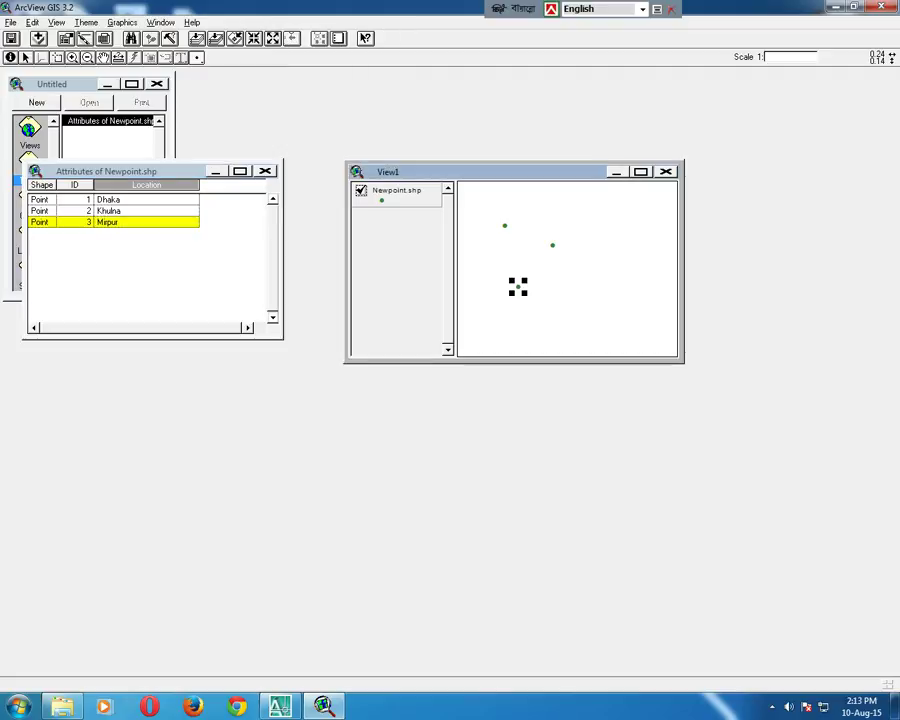
drag(500, 172, 183, 240)
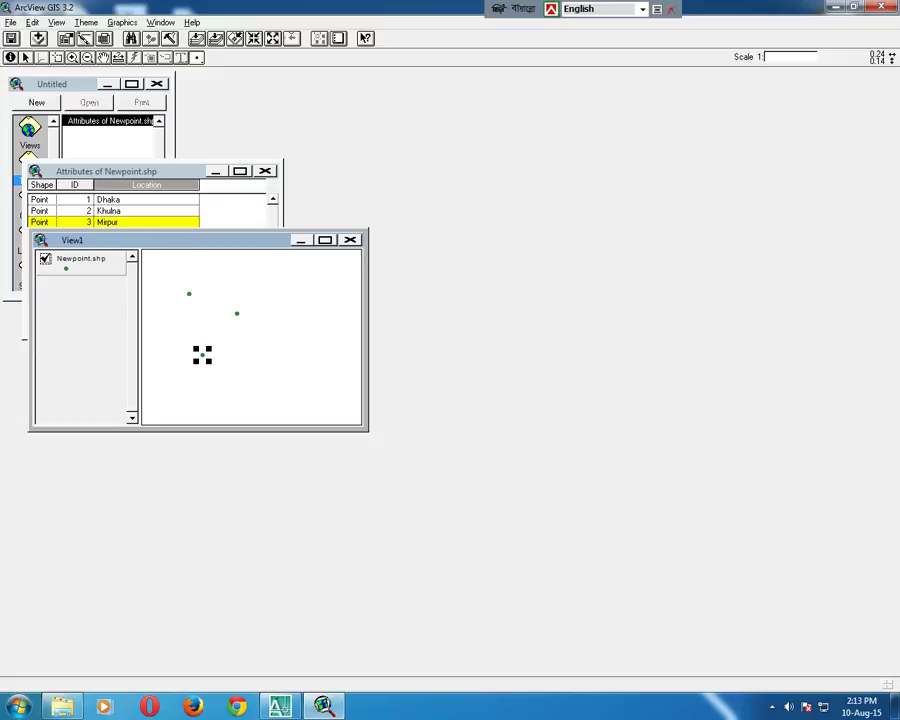
drag(183, 240, 531, 207)
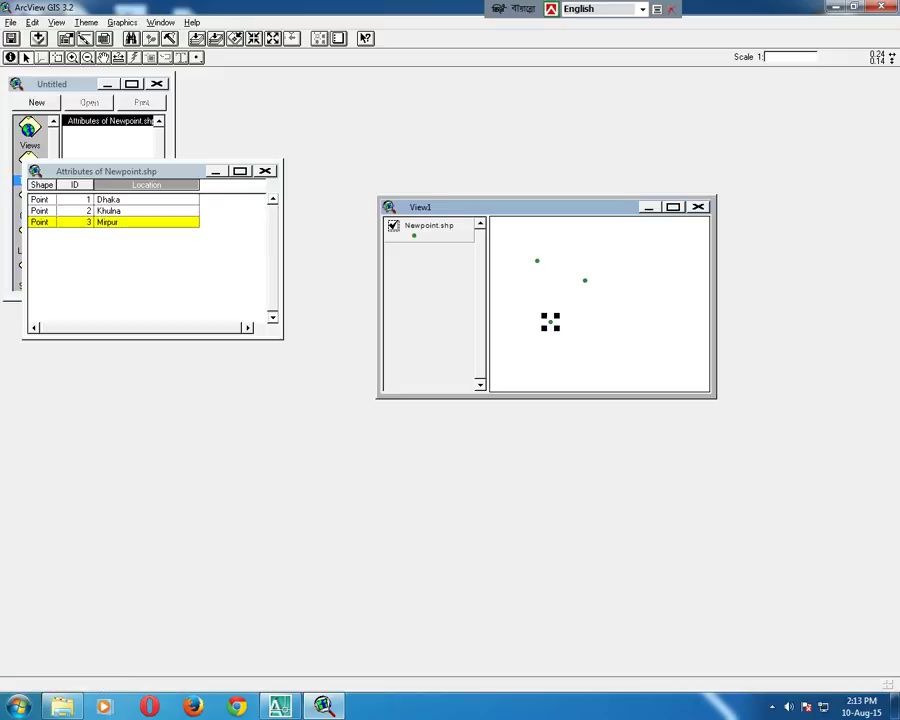
Select the Dhaka, Khulna and Mirpur records one after another to match each with its point on the map
click(60, 199)
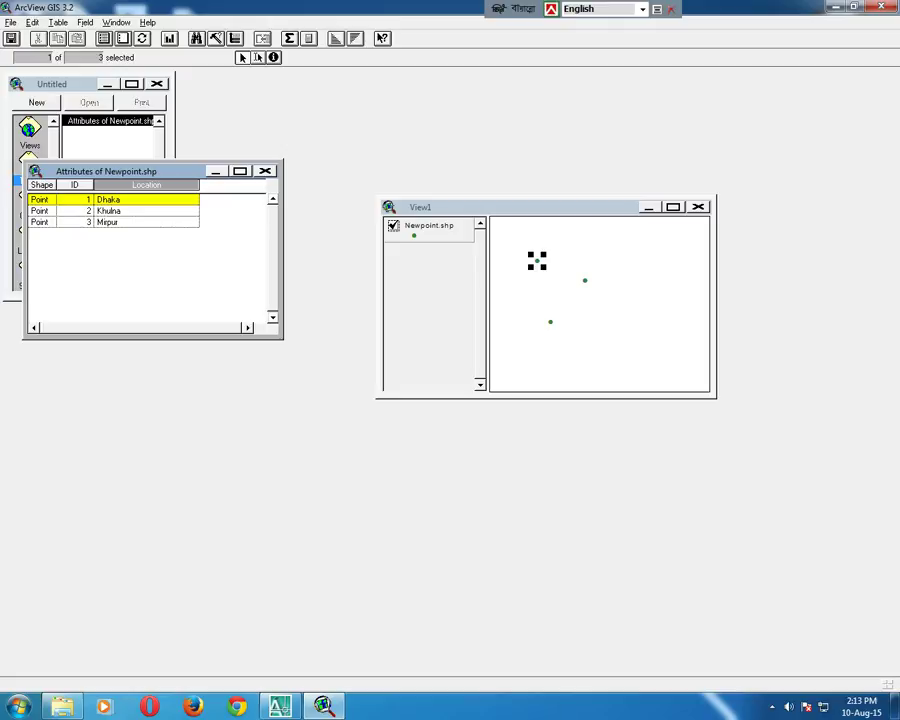
click(585, 281)
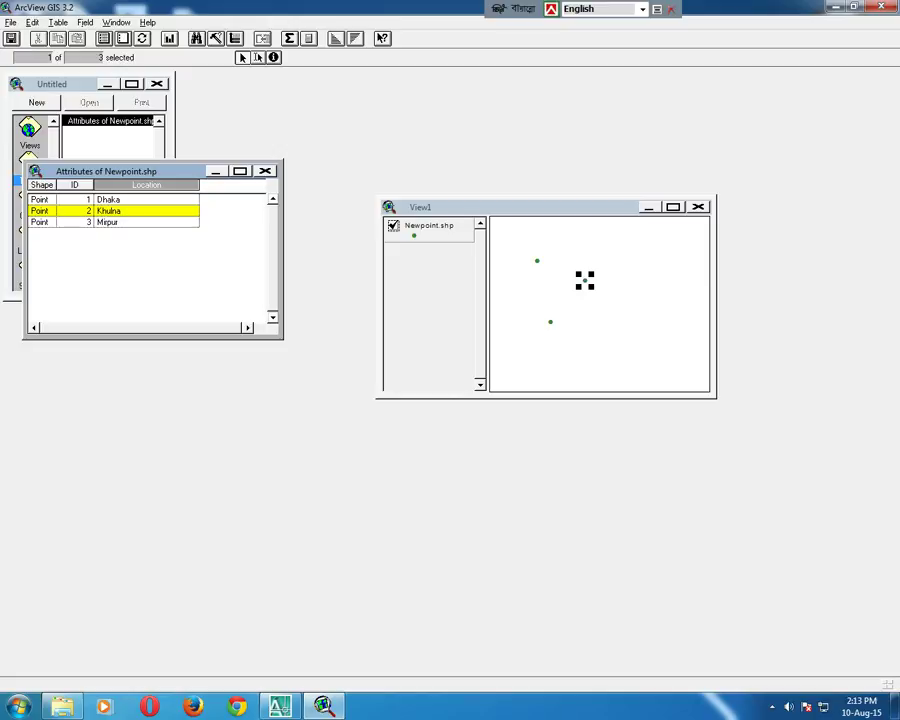
click(550, 322)
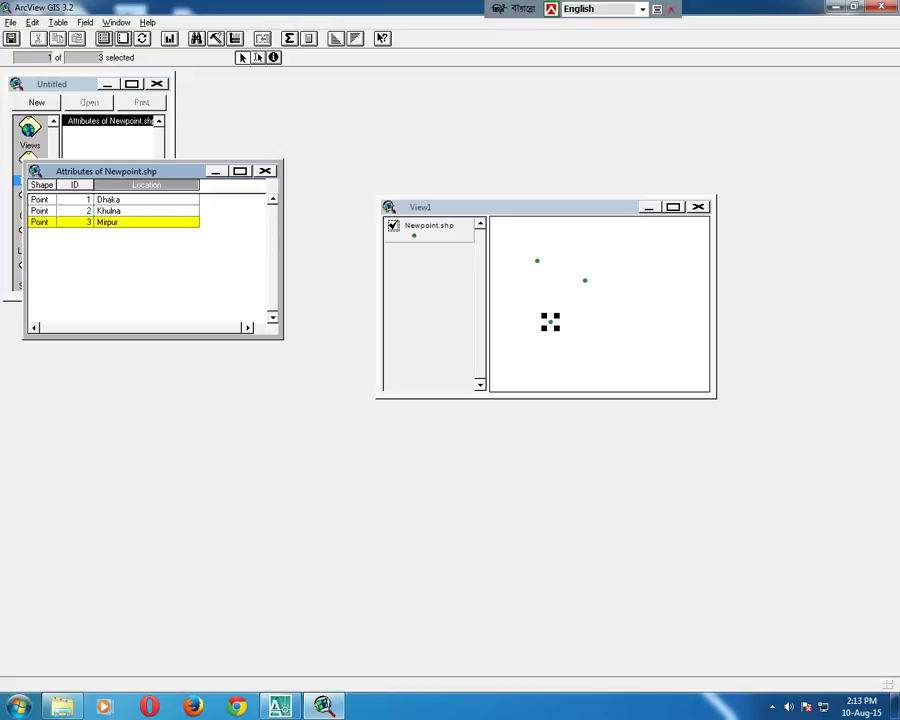
click(550, 322)
Box-select all three points in View1 and then the Khulna point alone to check their table records, clearing the selection after each
drag(528, 237, 638, 357)
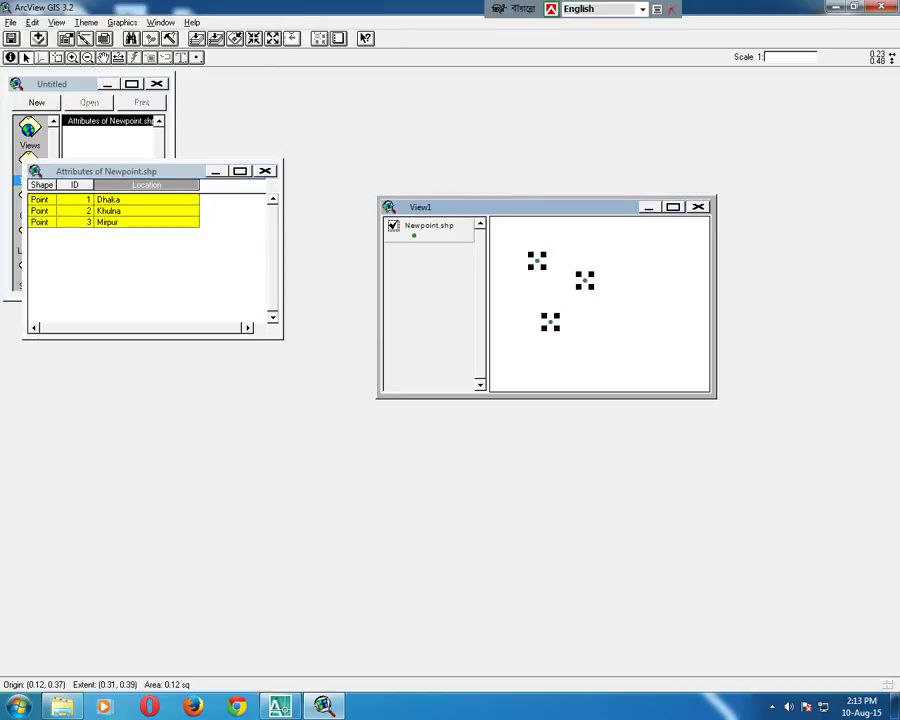
click(601, 360)
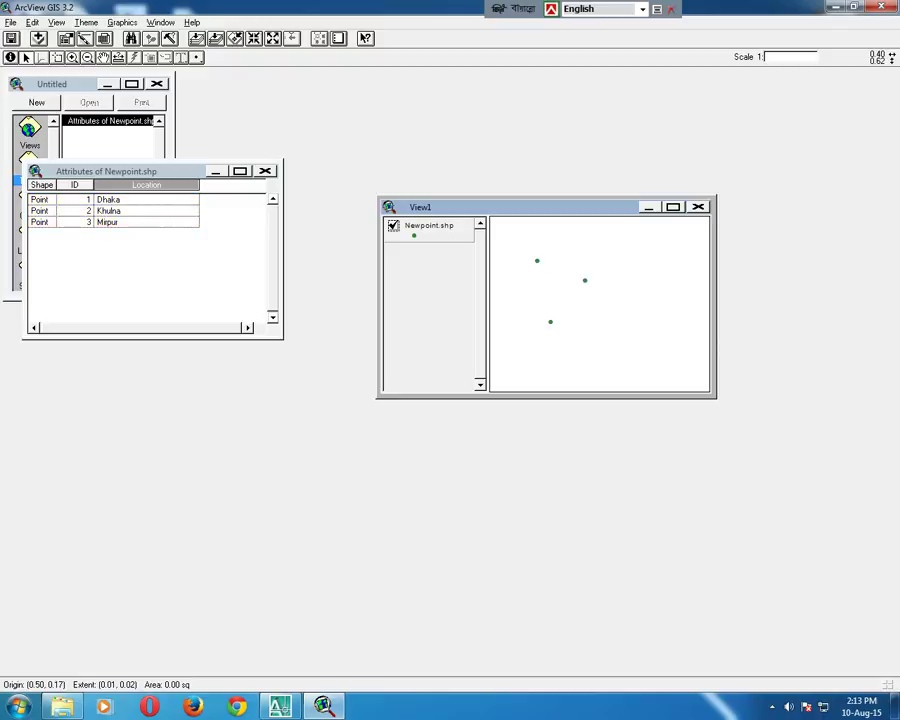
click(585, 281)
click(606, 353)
drag(598, 258, 576, 298)
click(551, 343)
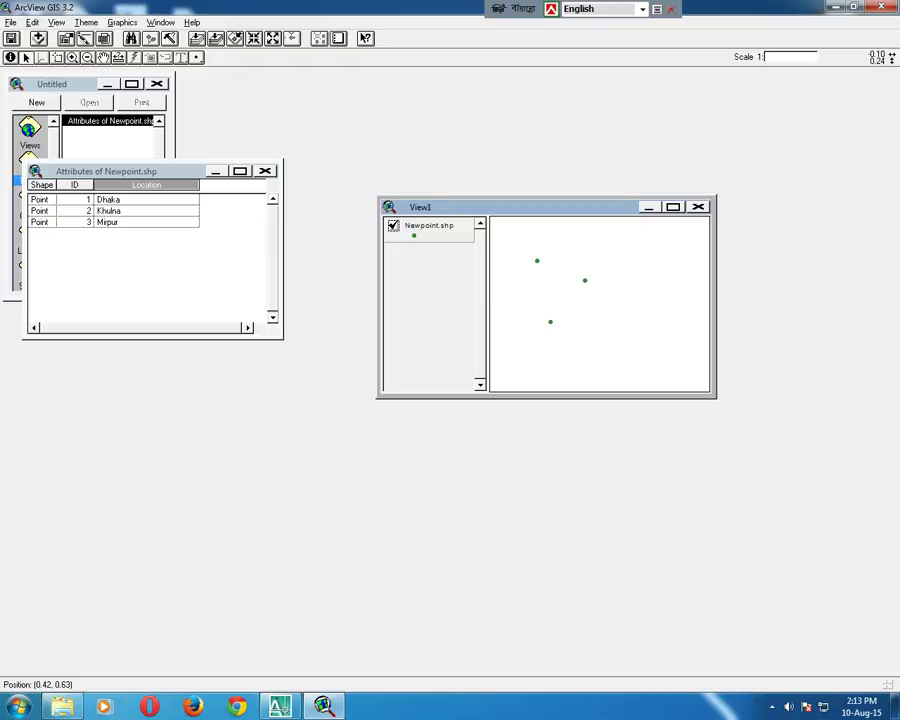
Maximize the View1 window to view the three points enlarged, and restore its size
click(673, 207)
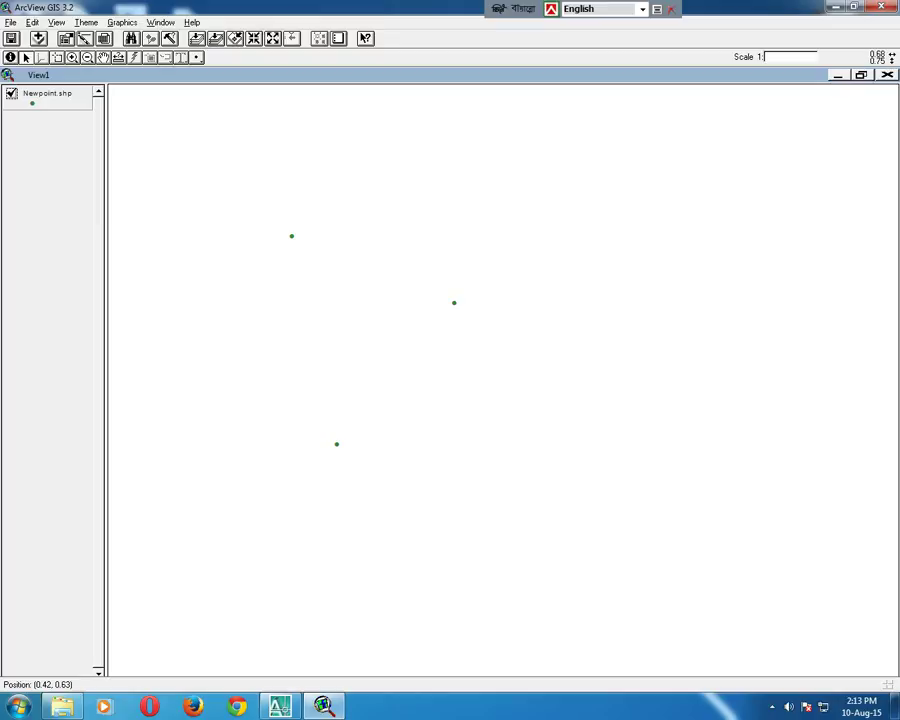
click(861, 75)
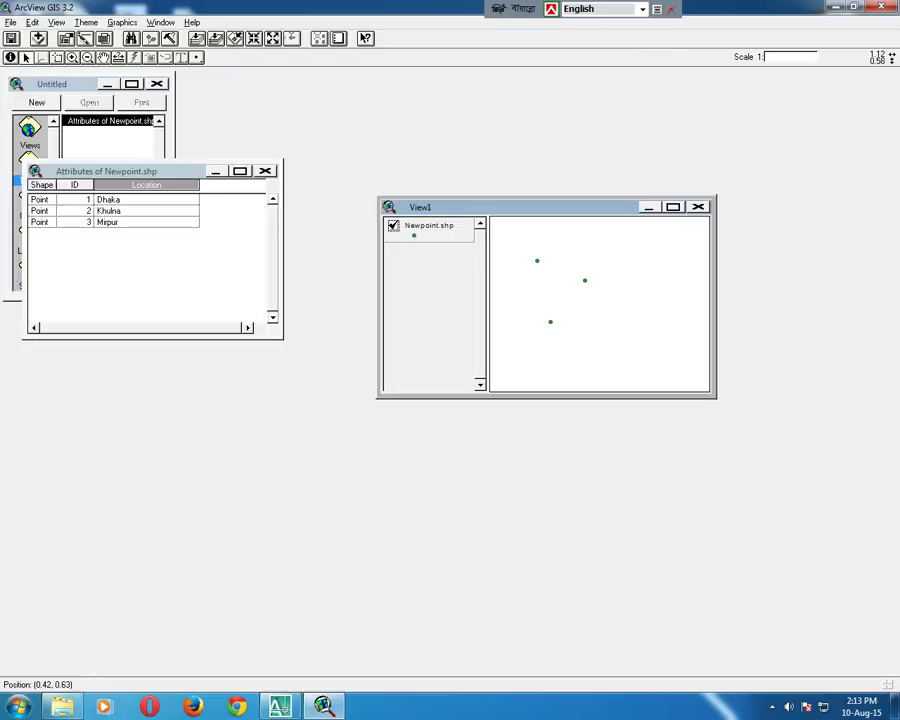